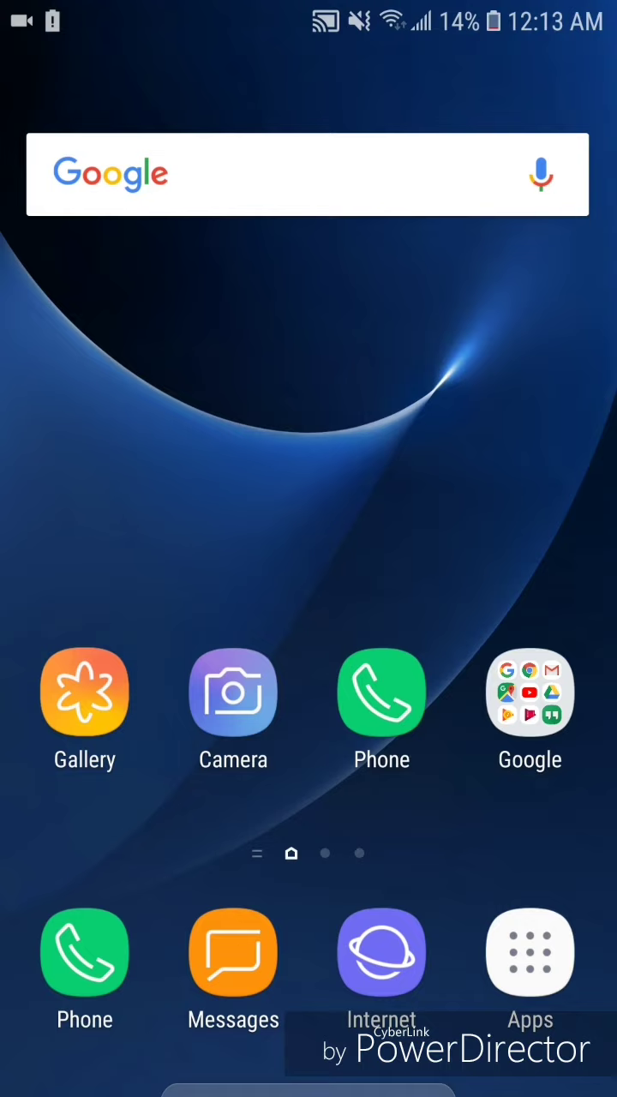
Launch the Google Play Store from the app drawer.
click(530, 951)
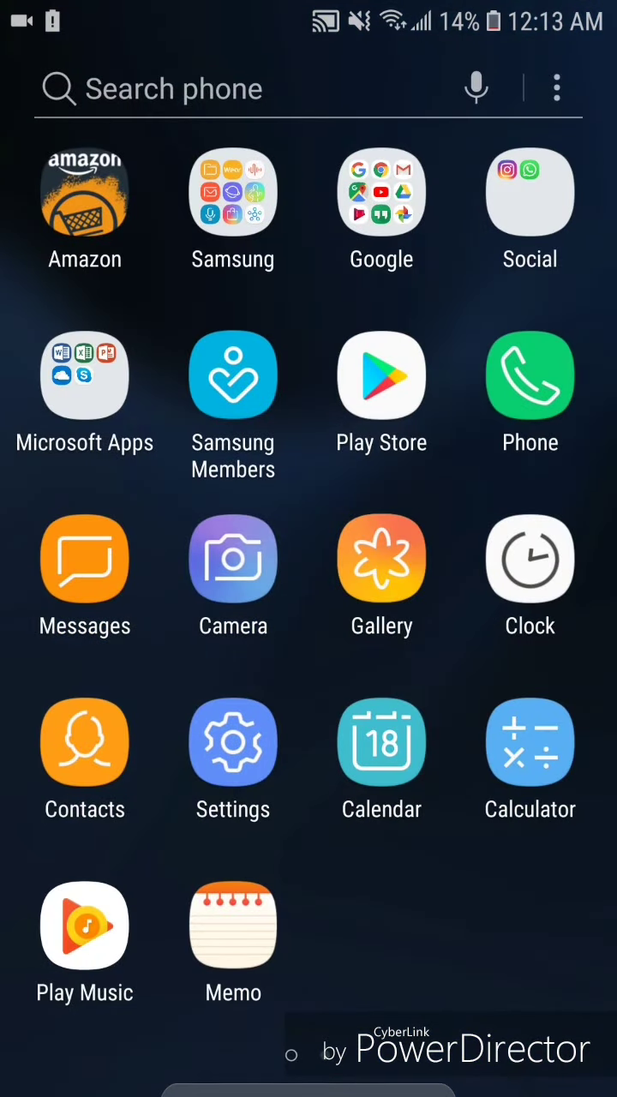
click(381, 376)
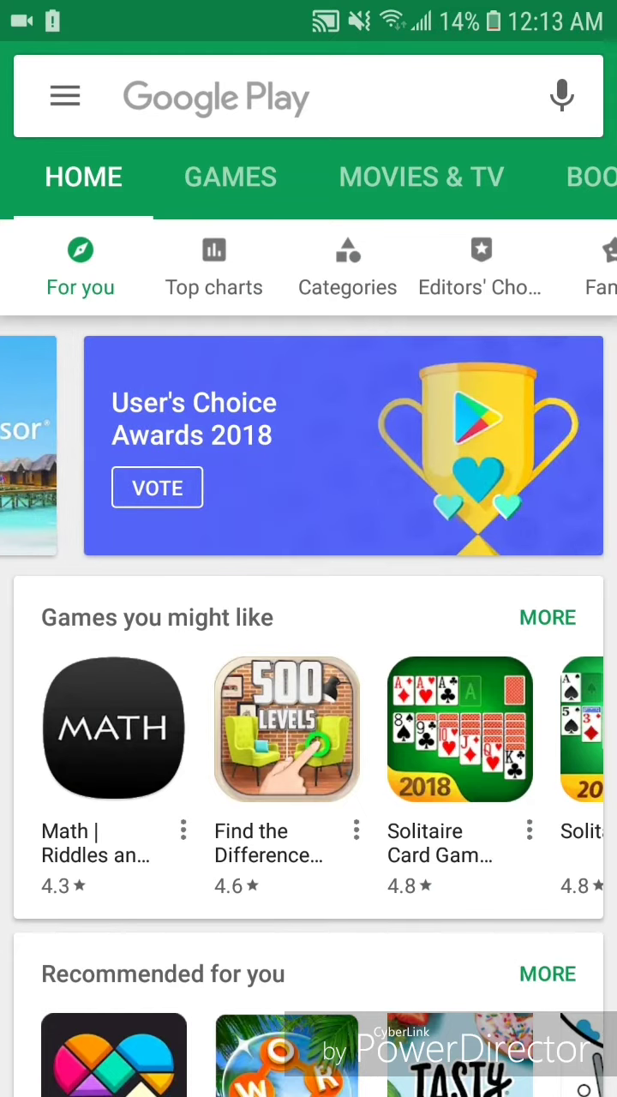
Search Google Play for 'video converter'.
click(308, 96)
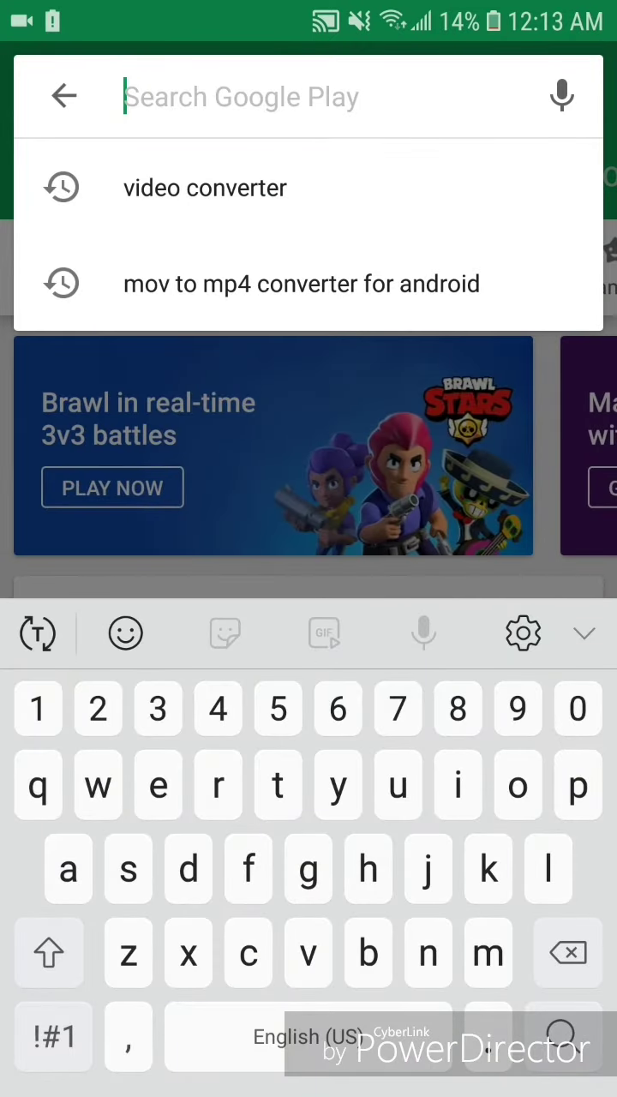
text(v)
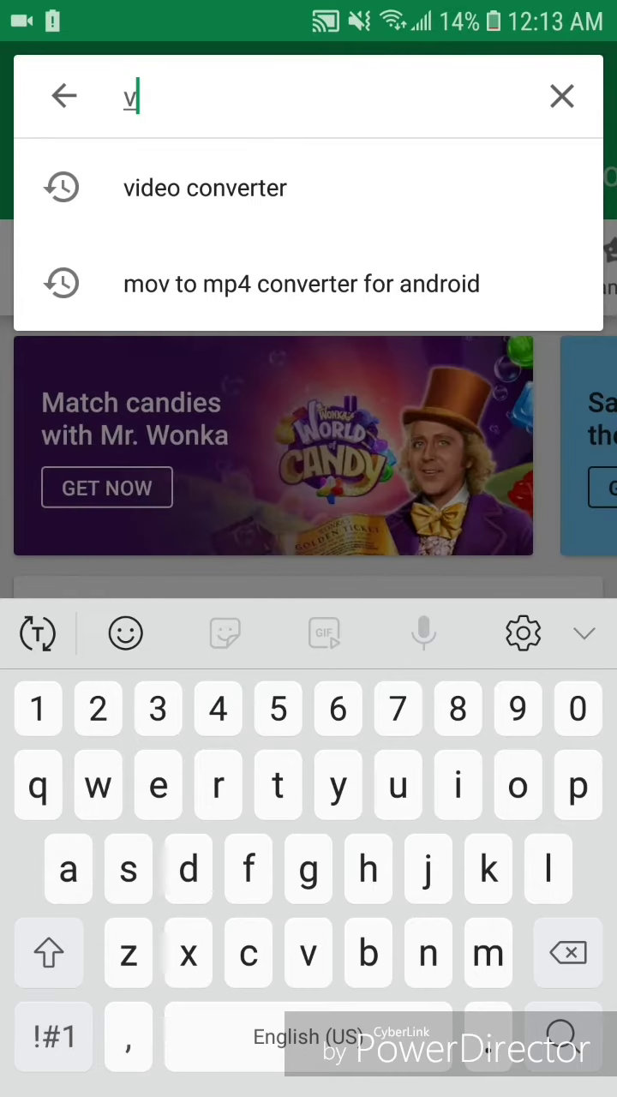
text(ideo )
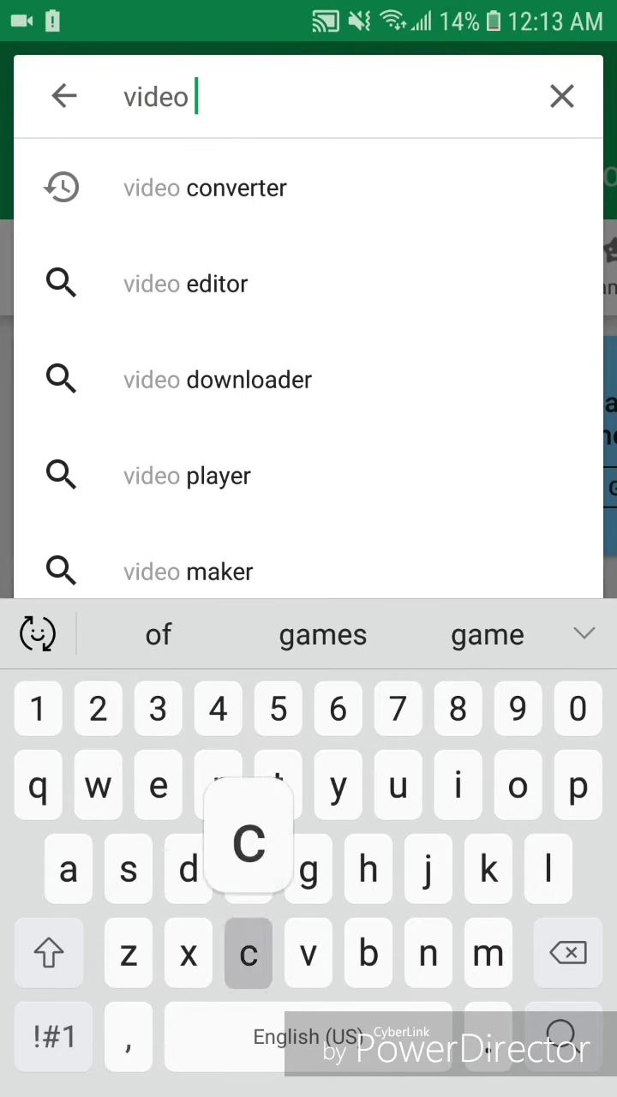
text(converte)
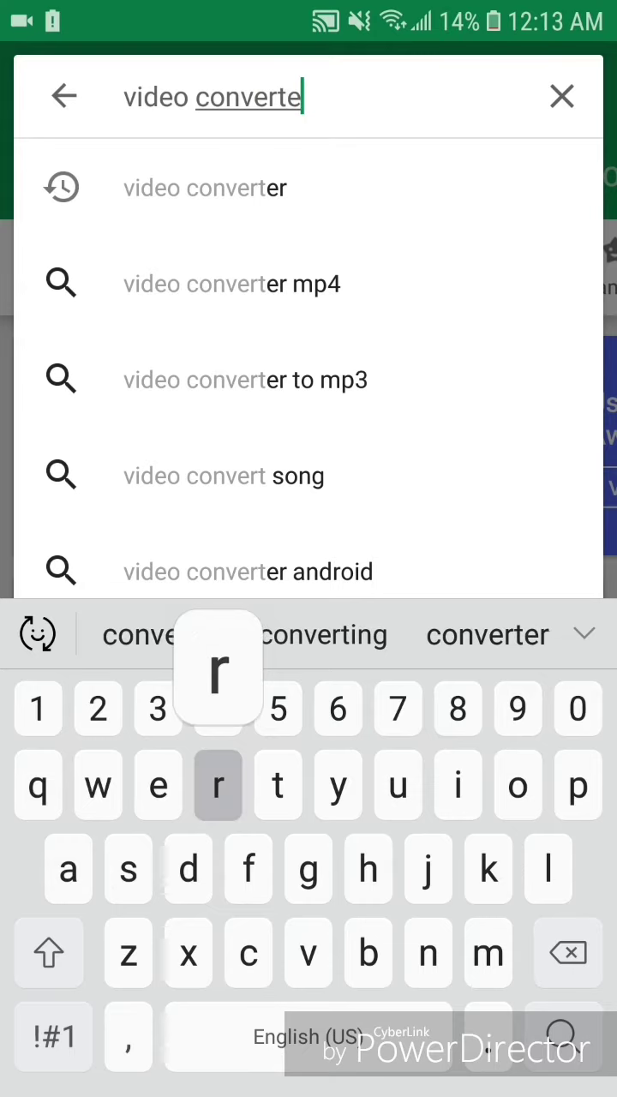
text(r)
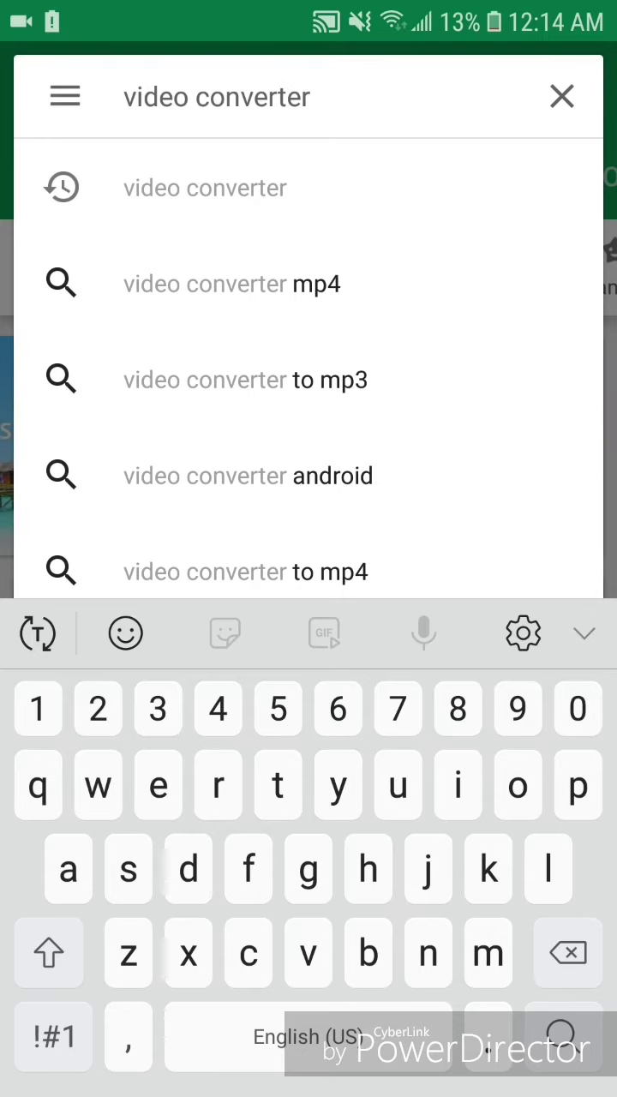
key(Return)
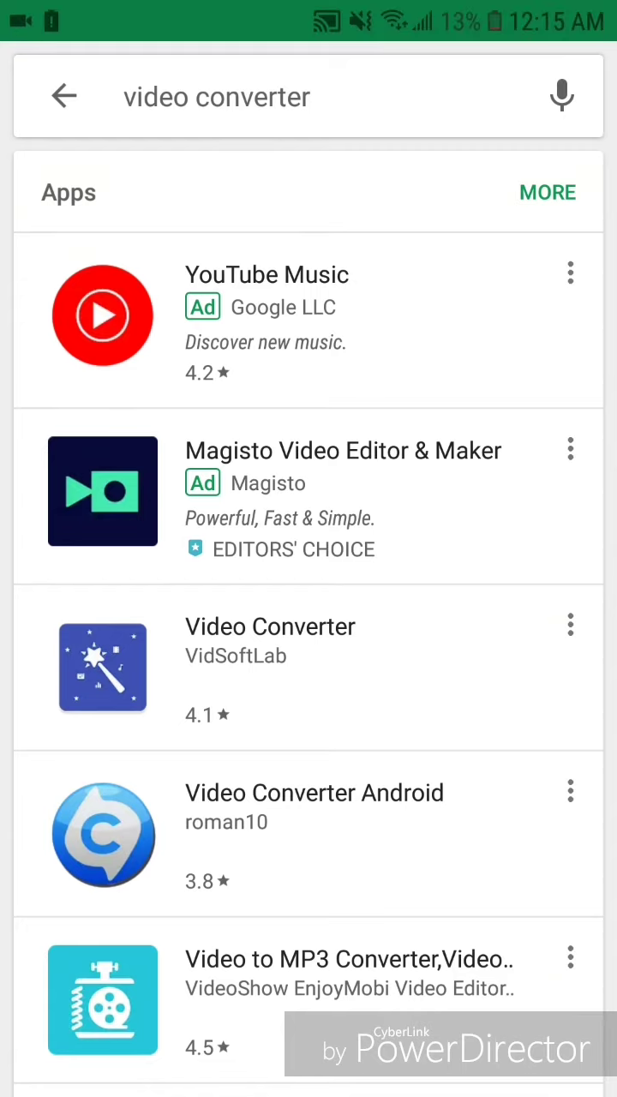
Install VidSoftLab's Video Converter from its store page and return home.
click(270, 660)
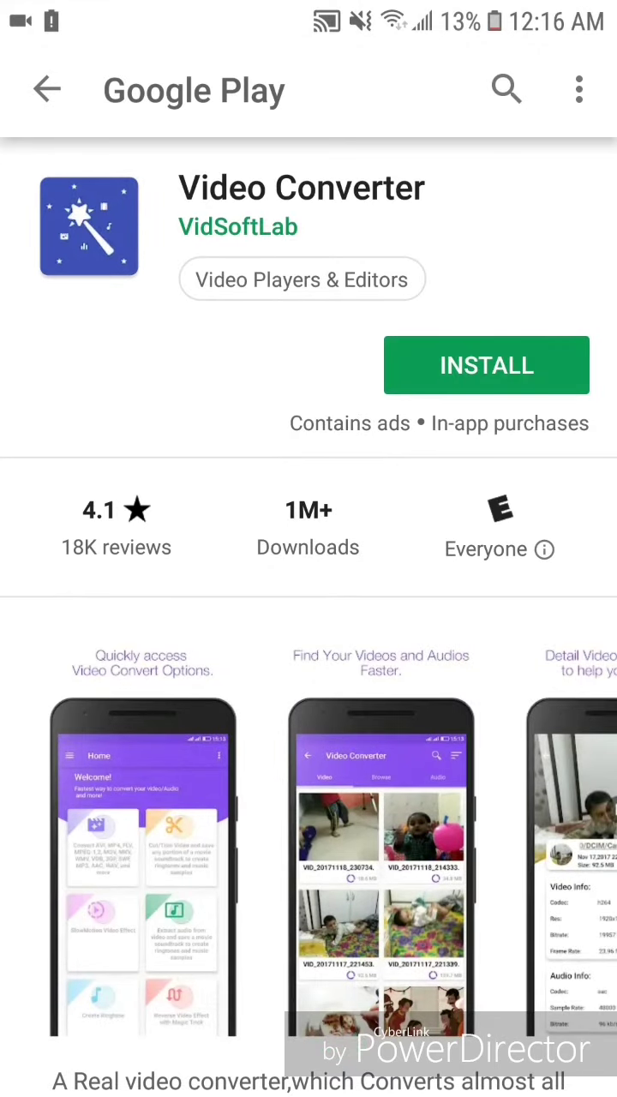
click(486, 365)
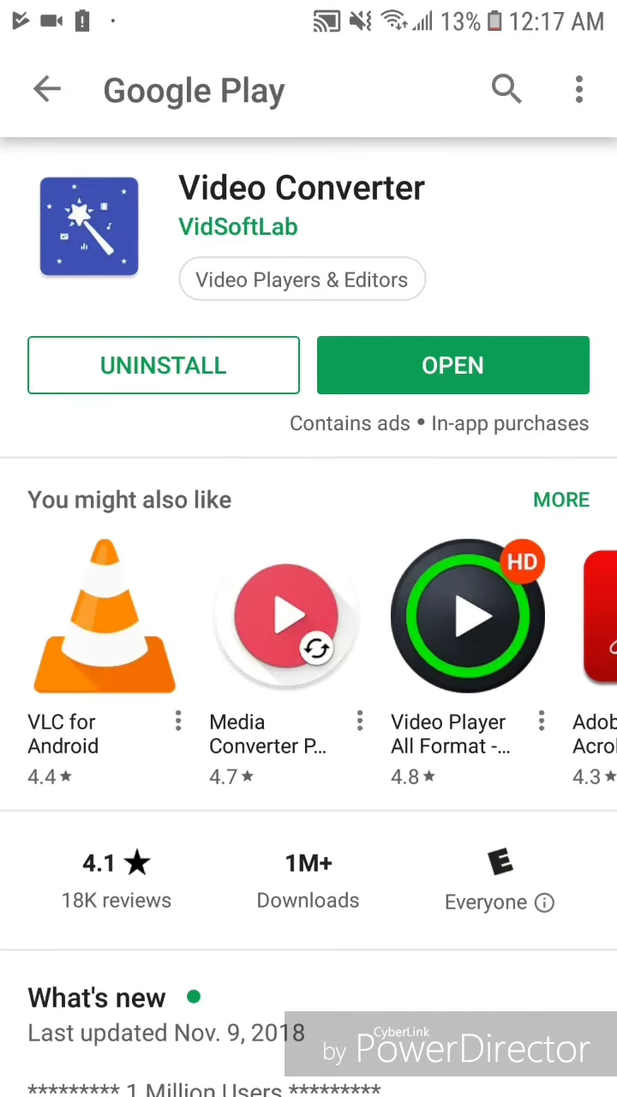
key(Home)
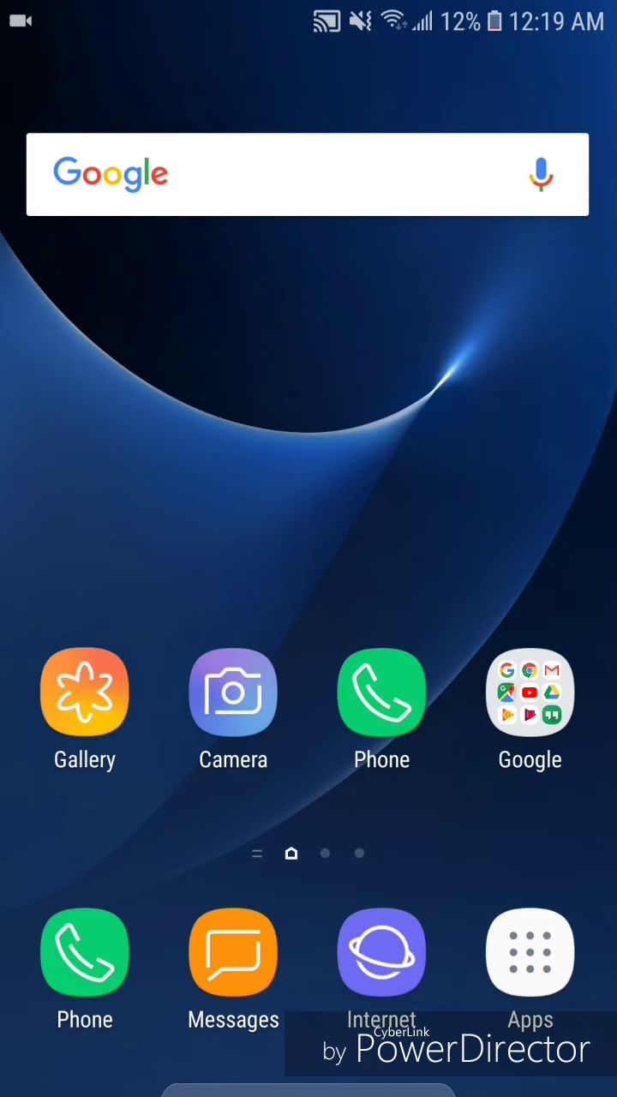
Launch Video Converter from the second page of the app drawer.
click(529, 952)
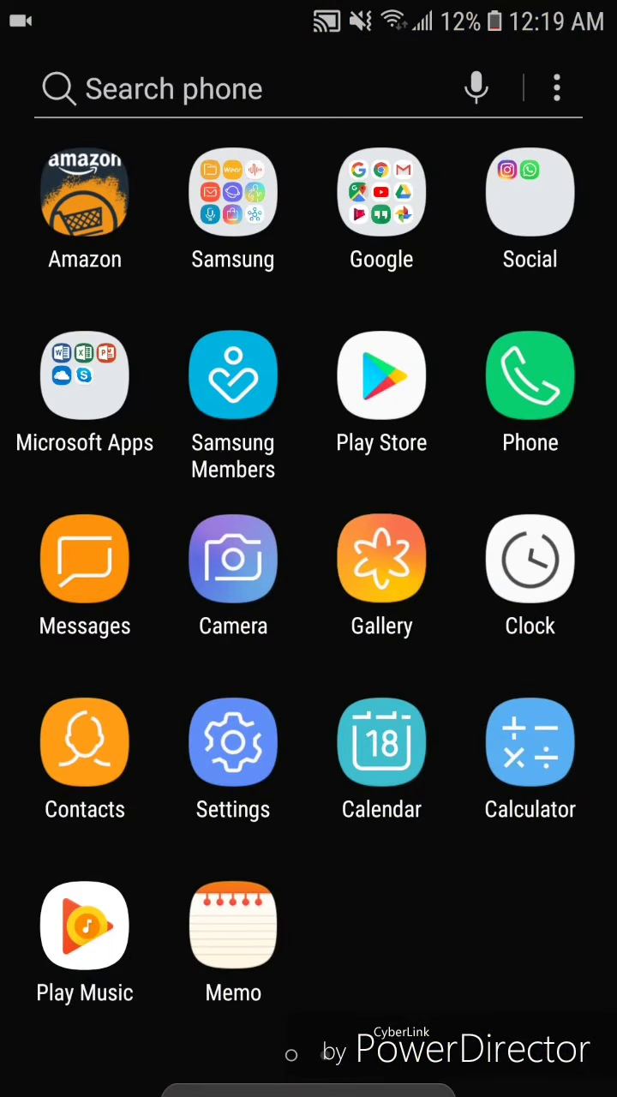
drag(514, 549, 103, 549)
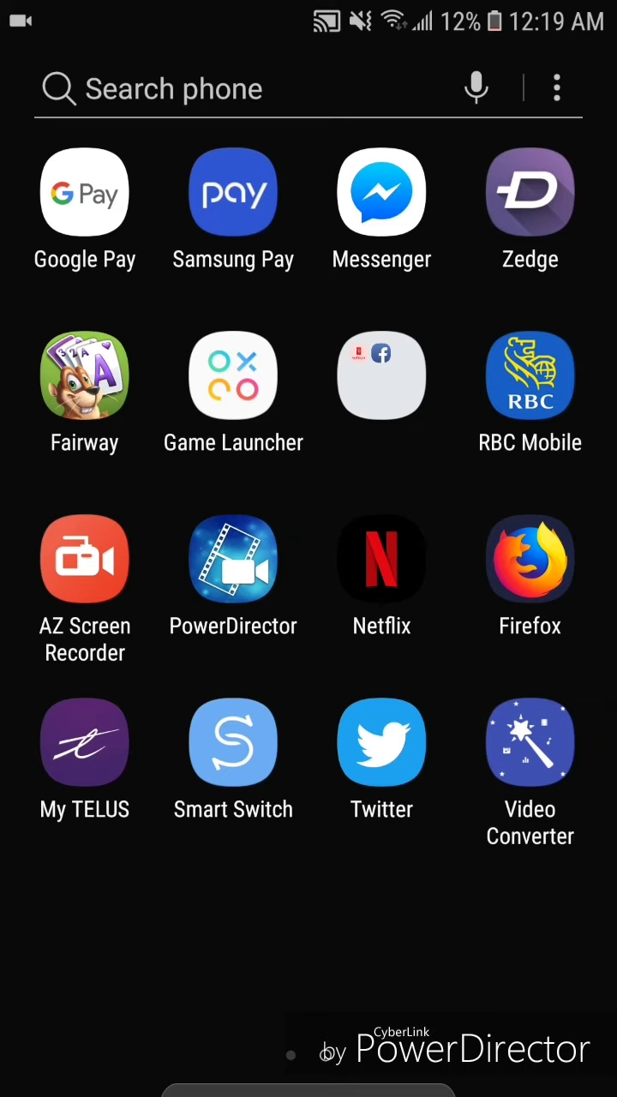
click(529, 742)
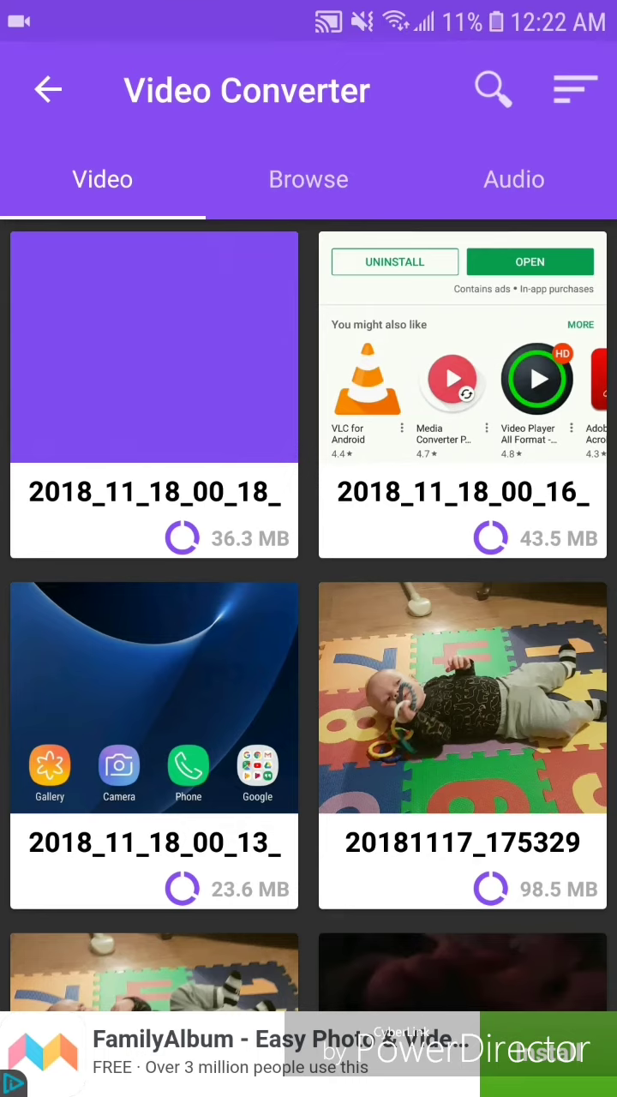
Select #1.MOV from the Video folder in internal storage.
click(308, 179)
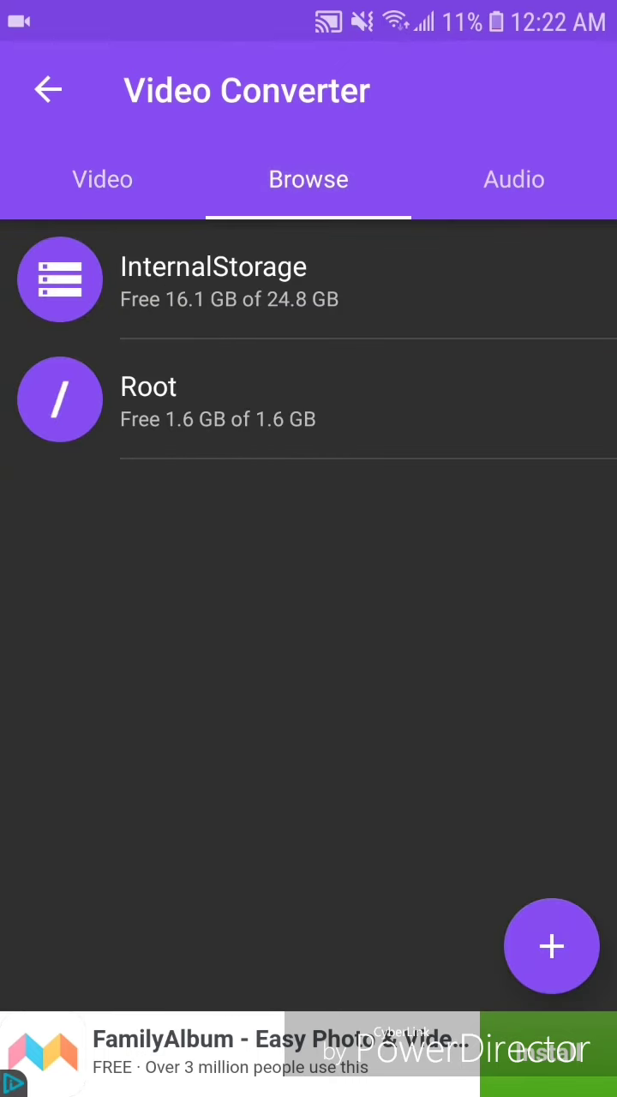
click(214, 279)
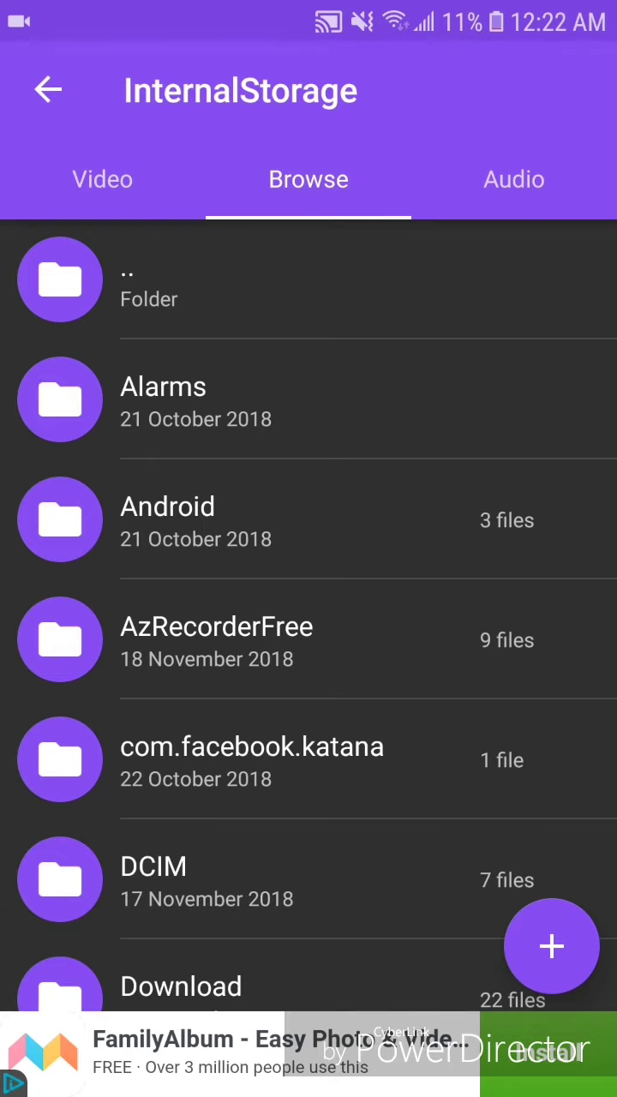
scroll(309, 616, down, 15)
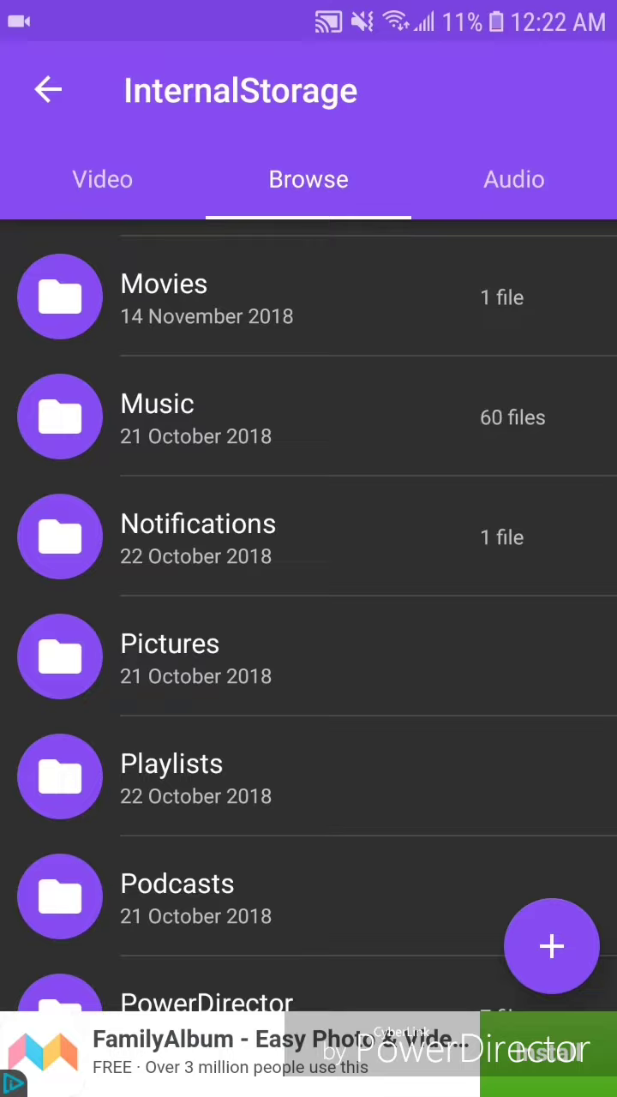
scroll(308, 615, down, 5)
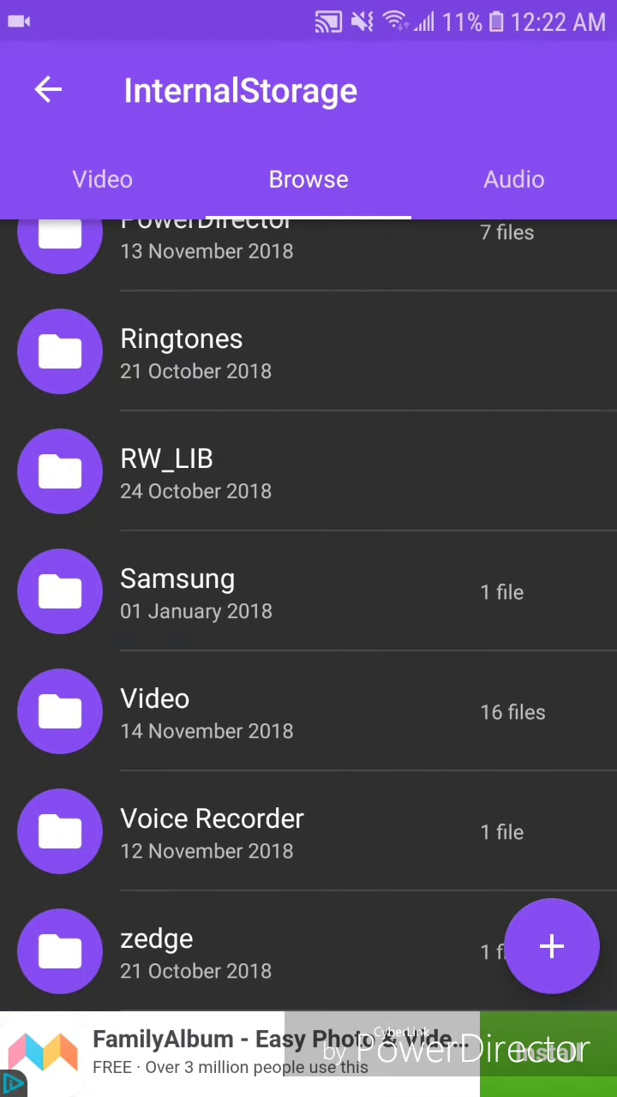
click(206, 712)
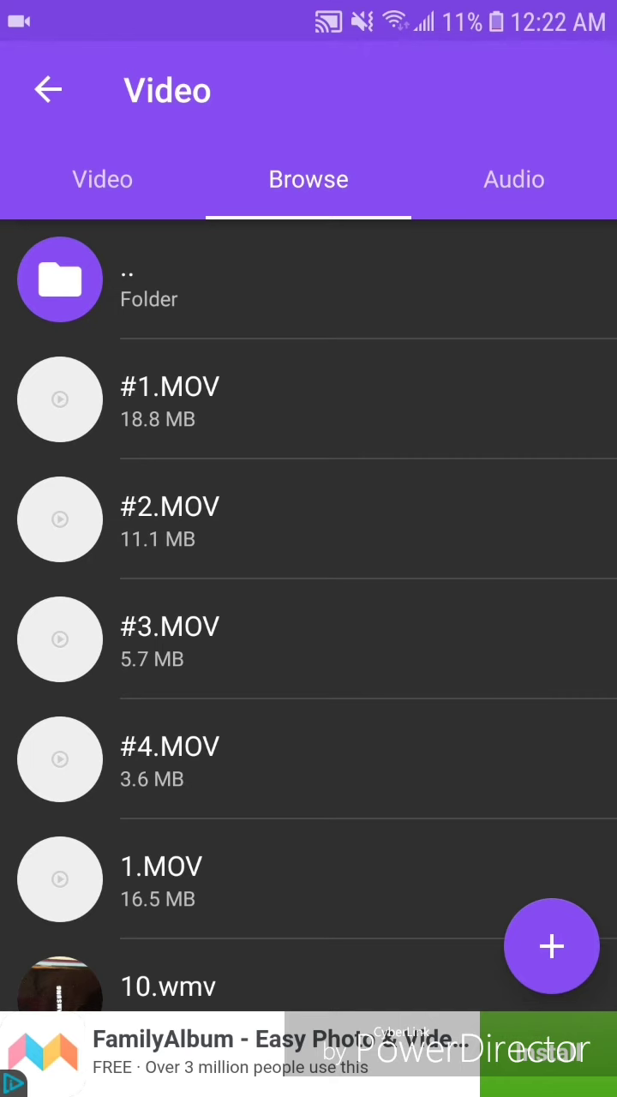
click(308, 399)
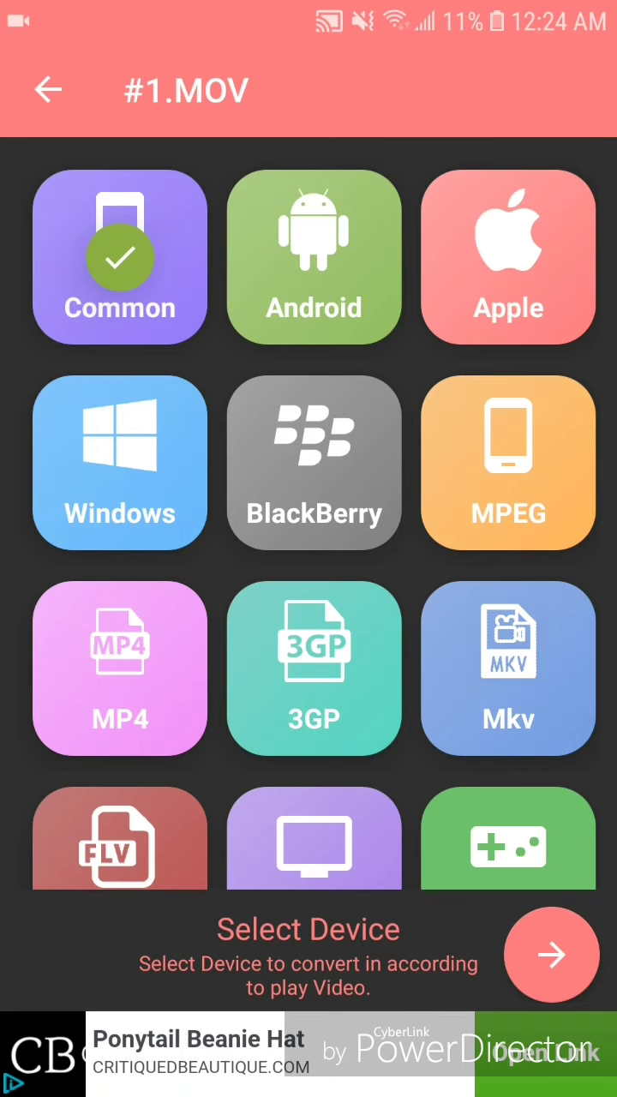
Choose MP4 as the output format for #1.MOV.
scroll(309, 523, down, 1)
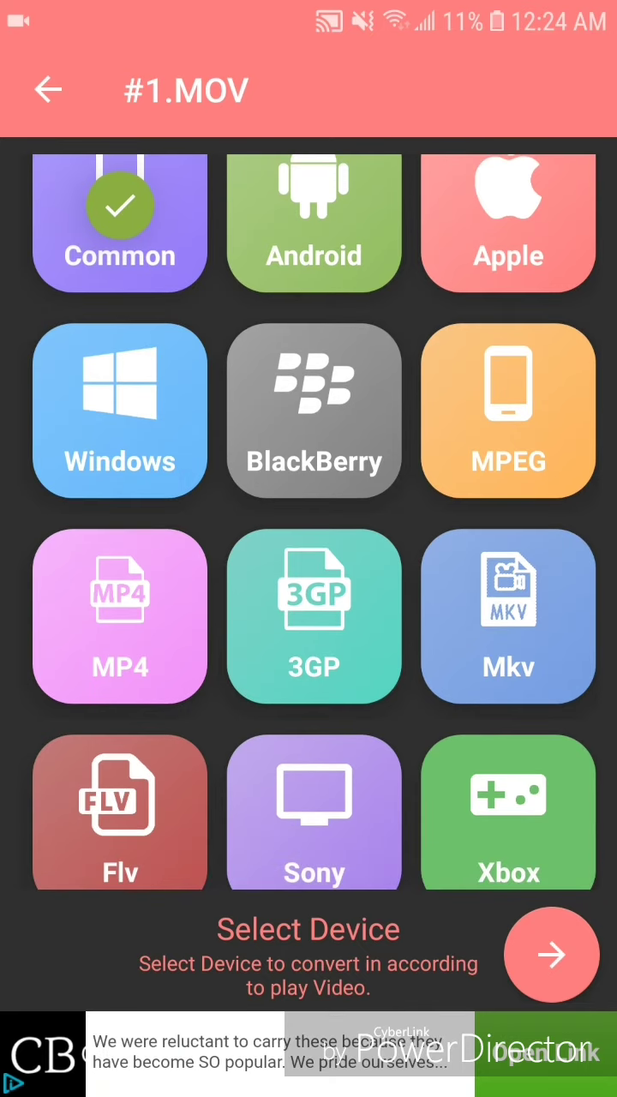
scroll(309, 522, up, 1)
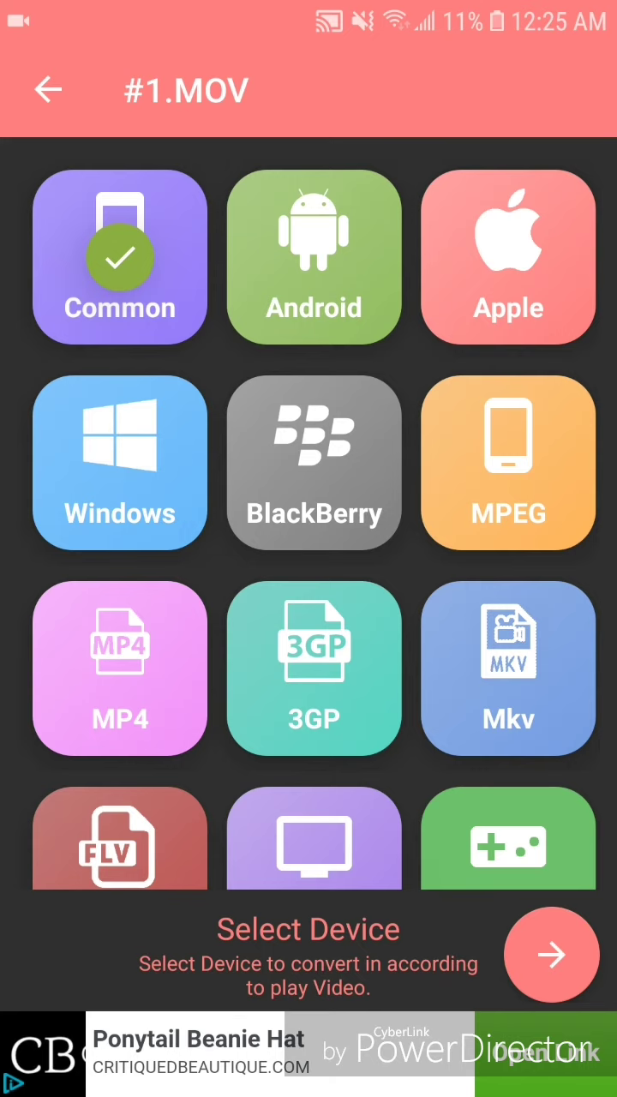
click(120, 669)
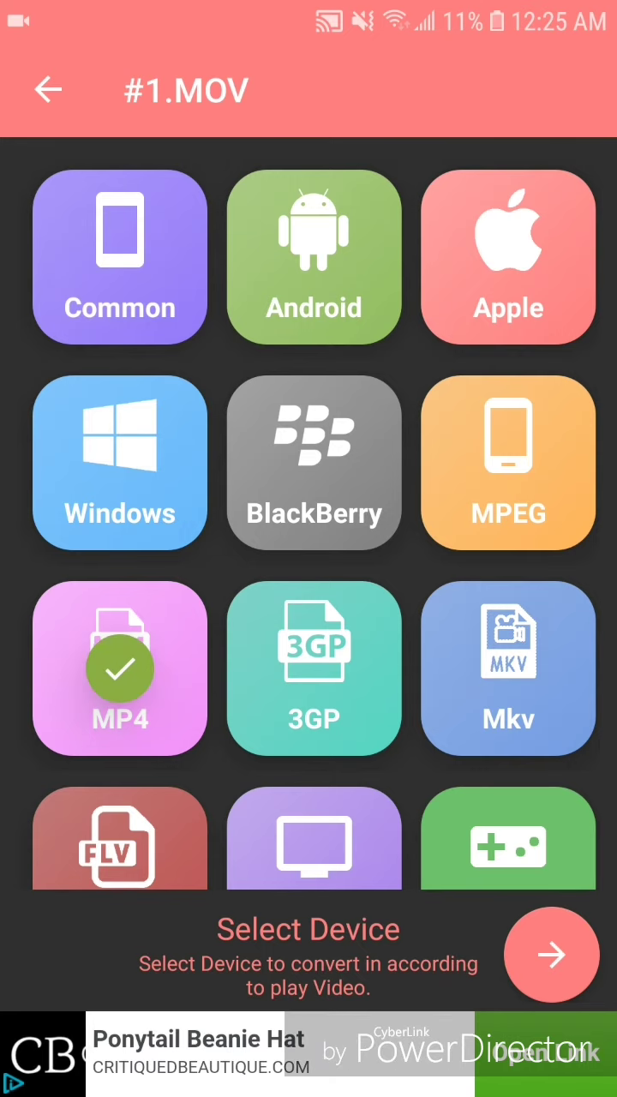
click(551, 955)
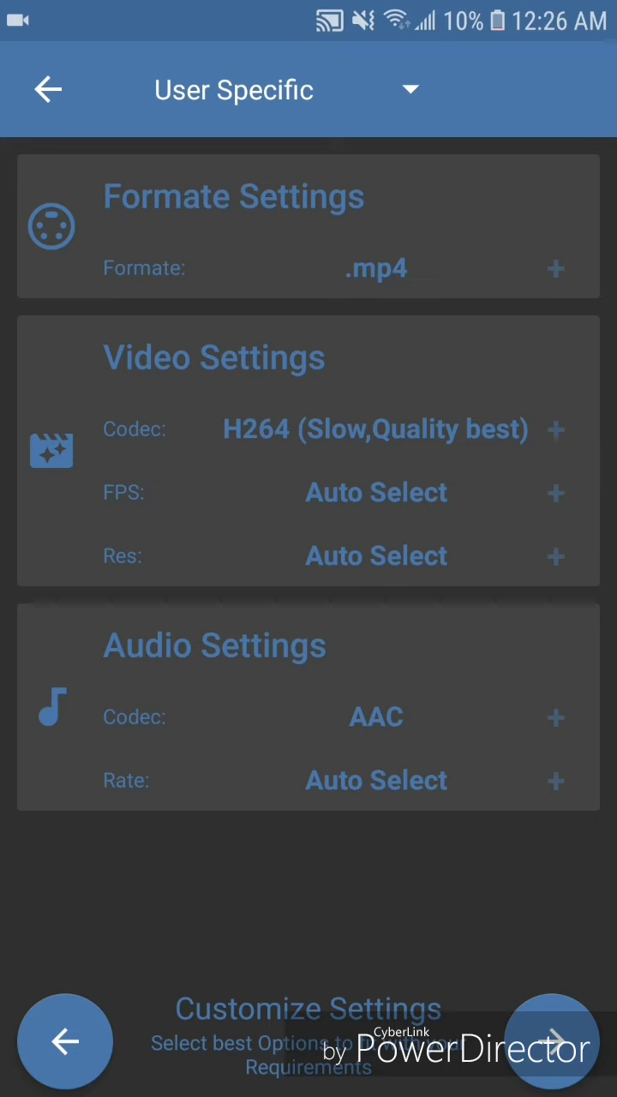
Accept the .mp4/H264/AAC settings and begin converting #1.MOV.
click(552, 1041)
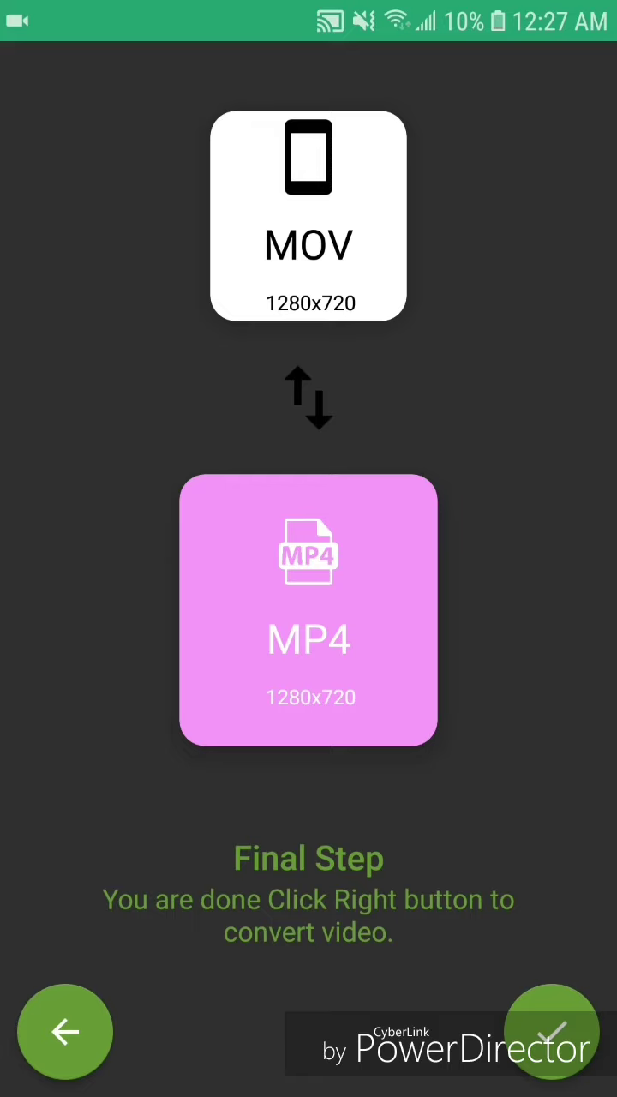
click(551, 1032)
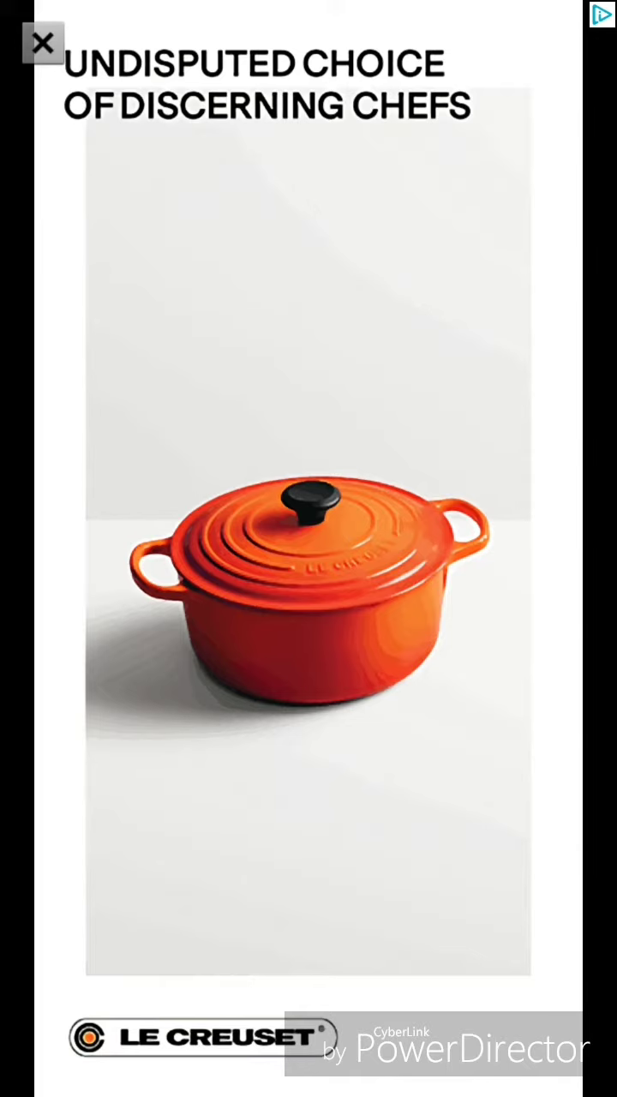
Dismiss the full-screen ad to view #1.mp4 in the Video tab.
click(42, 42)
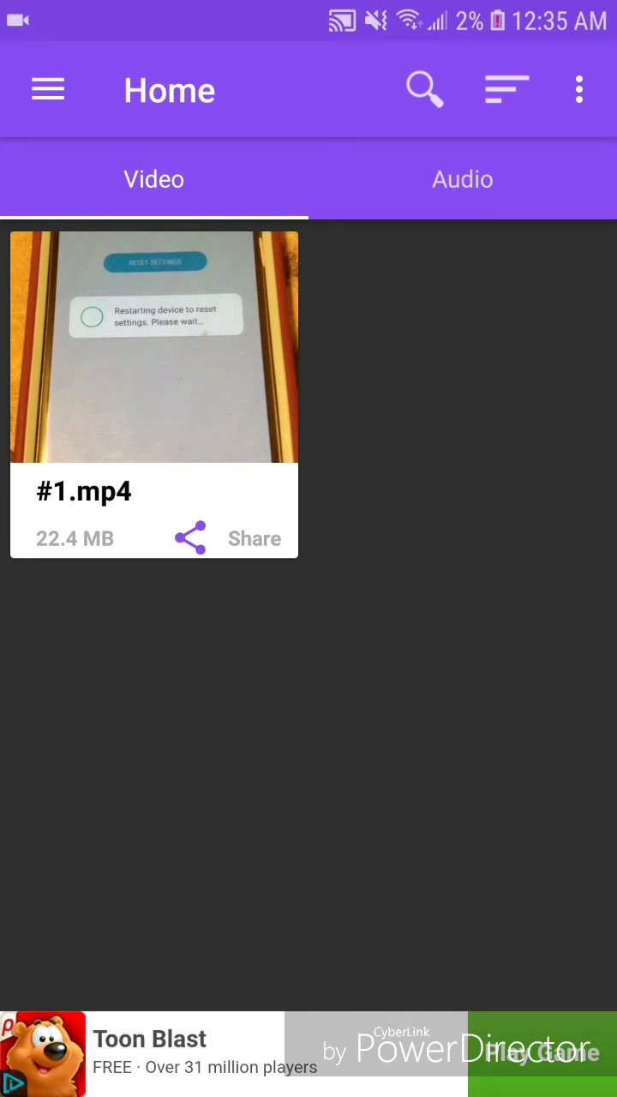
key(Home)
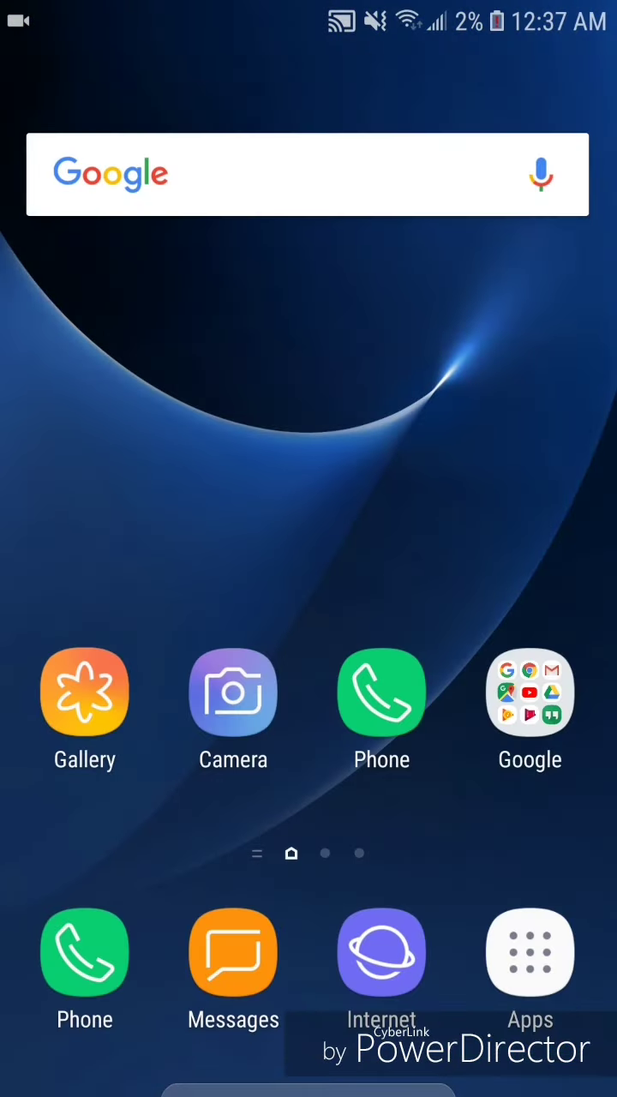